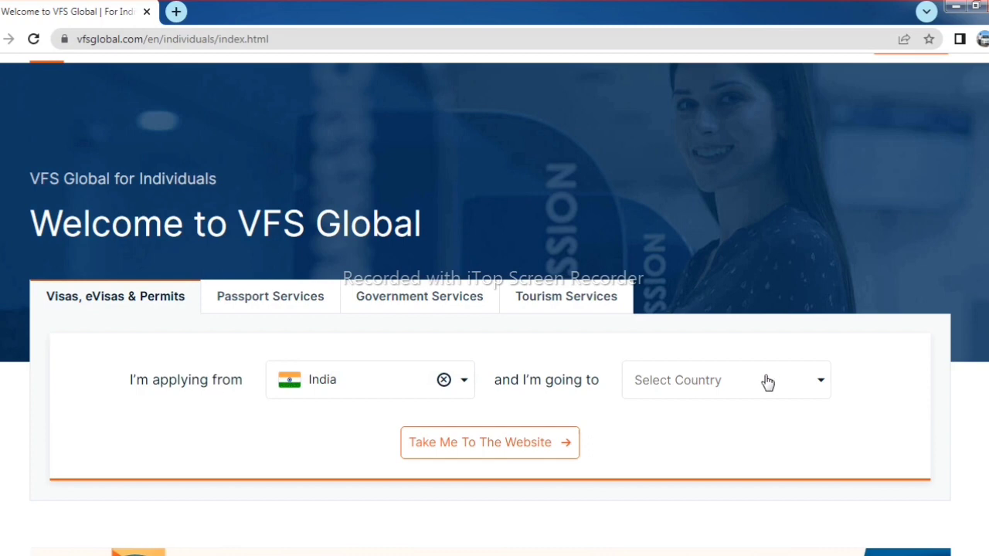
Select Korea, Republic of as the destination when applying from India and open its appointment booking login
{"action": "type", "text": "k"}
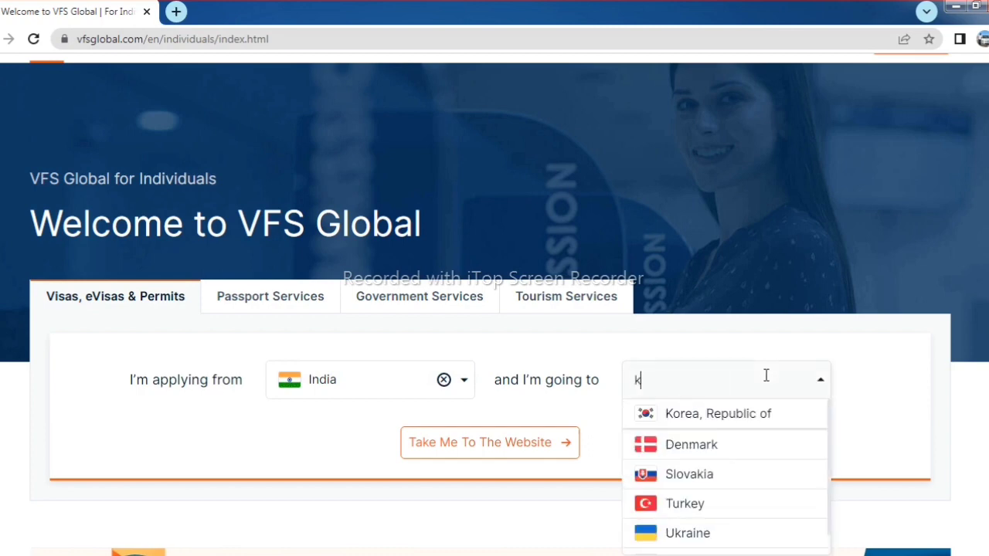
{"action": "left_click", "coordinate": [711, 417]}
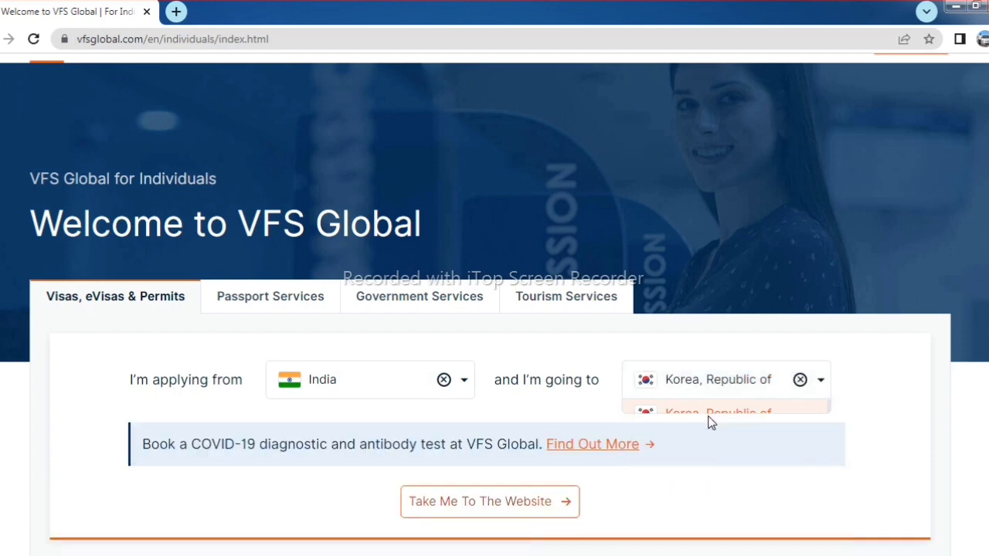
{"action": "left_click", "coordinate": [532, 502]}
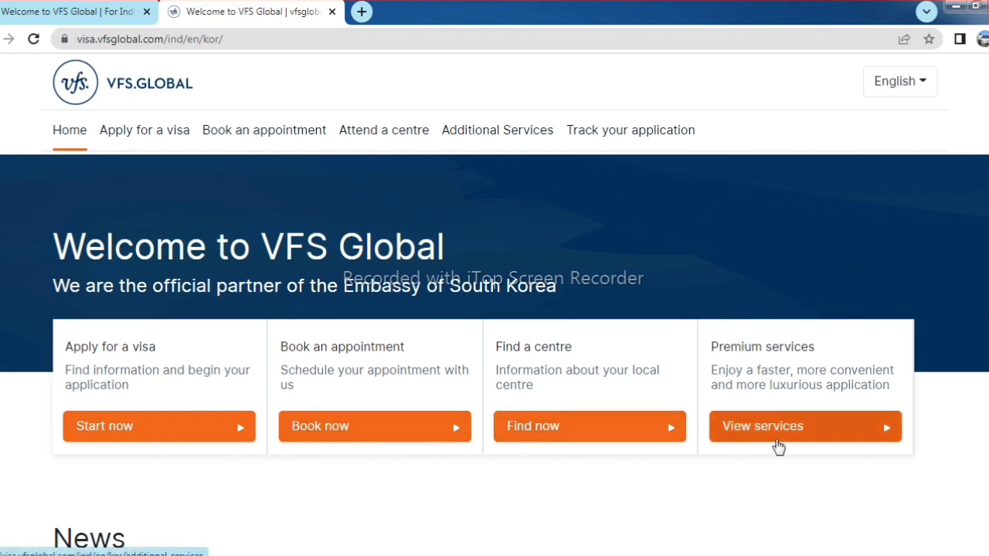
{"action": "left_click", "coordinate": [394, 434]}
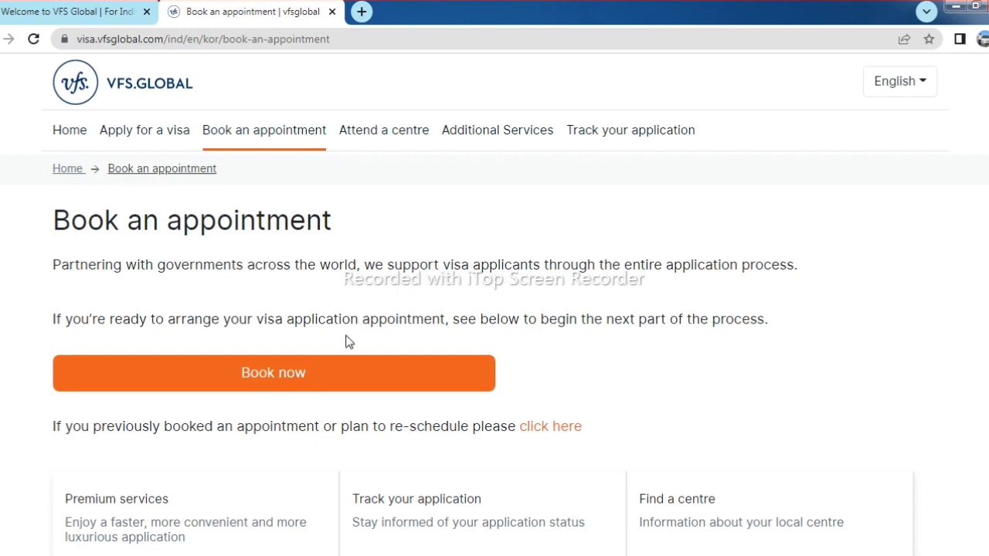
{"action": "left_click", "coordinate": [331, 370]}
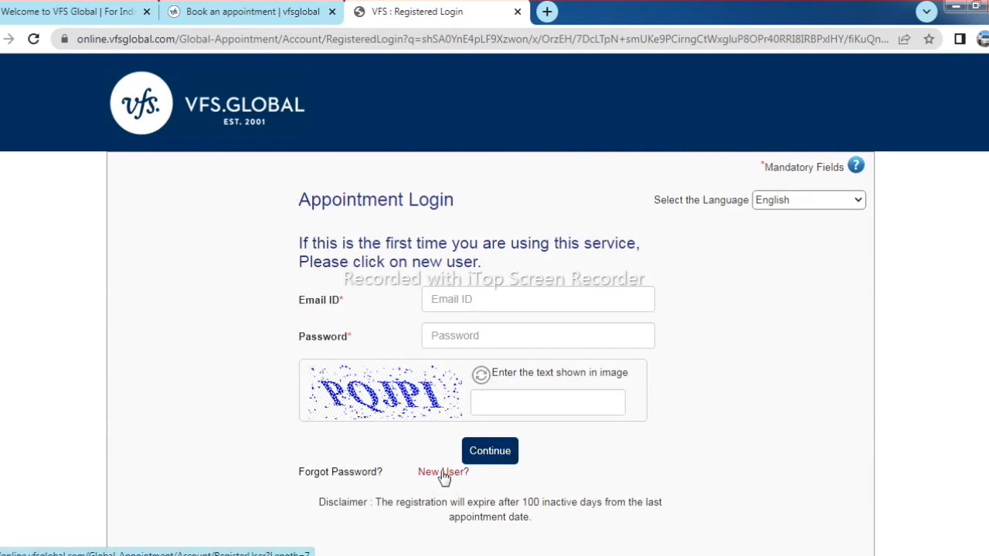
Examine the new user registration form's required fields and information-use consent, and return to the appointment login
{"action": "left_click_drag", "start_coordinate": [412, 472], "coordinate": [464, 498]}
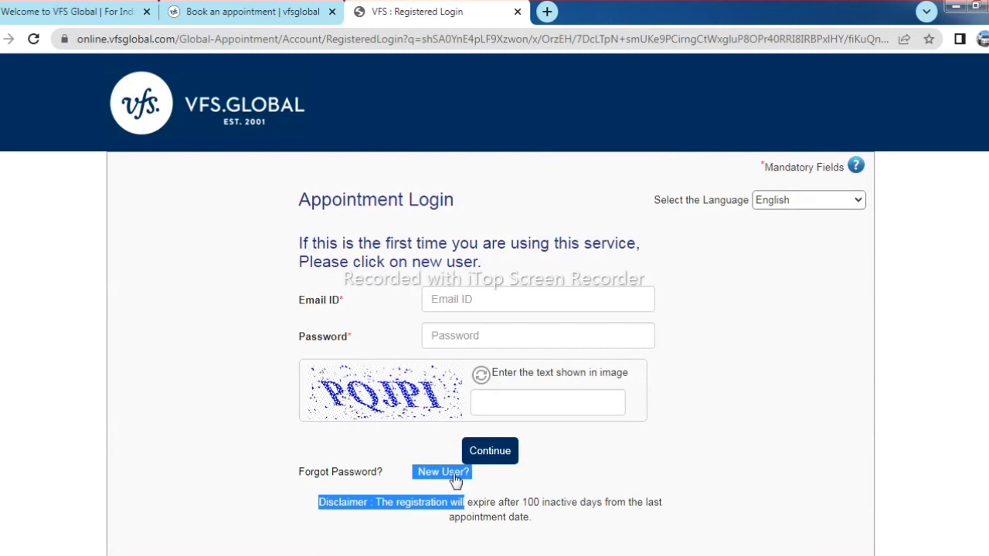
{"action": "left_click", "coordinate": [456, 479]}
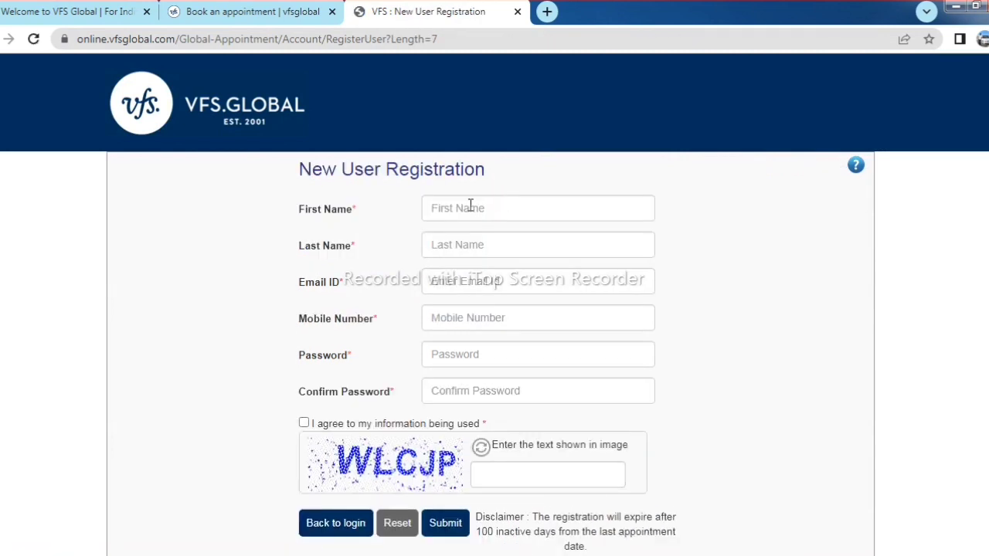
{"action": "left_click", "coordinate": [471, 206]}
{"action": "left_click", "coordinate": [464, 248]}
{"action": "left_click", "coordinate": [479, 281]}
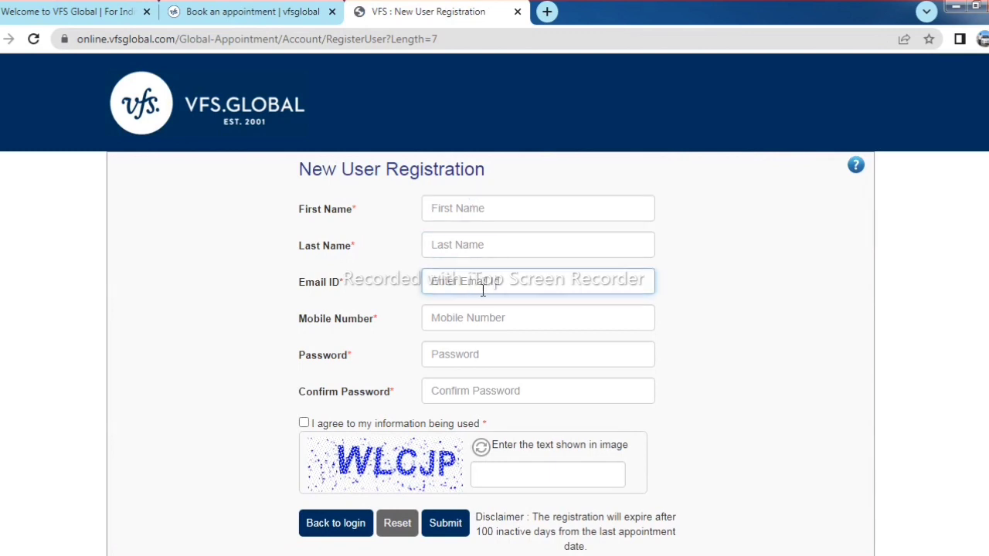
{"action": "left_click", "coordinate": [483, 316]}
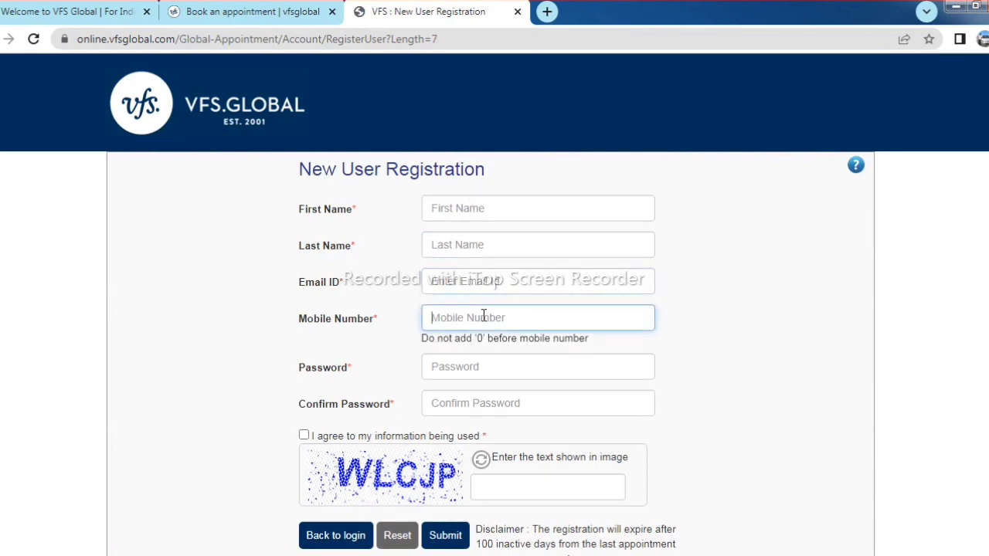
{"action": "left_click", "coordinate": [479, 367]}
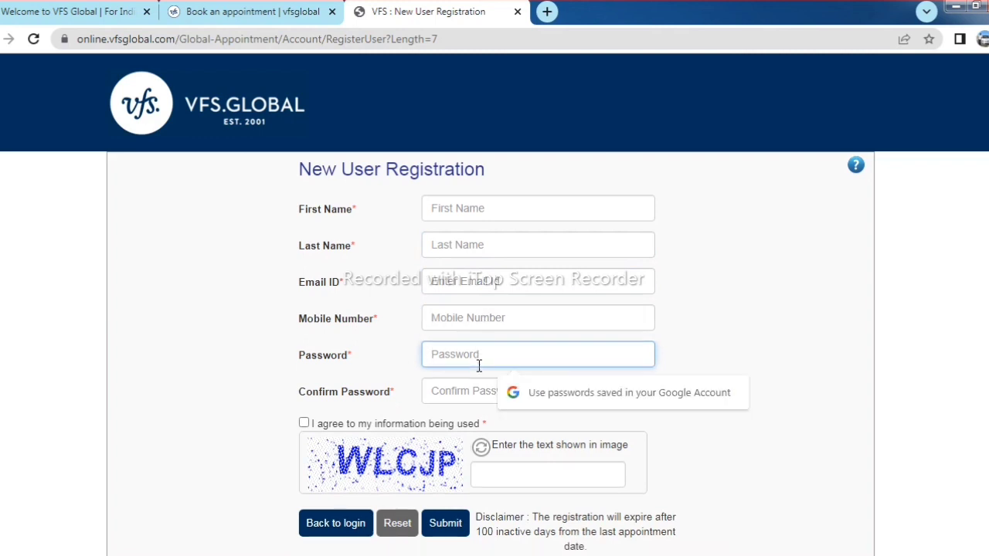
{"action": "left_click", "coordinate": [479, 389]}
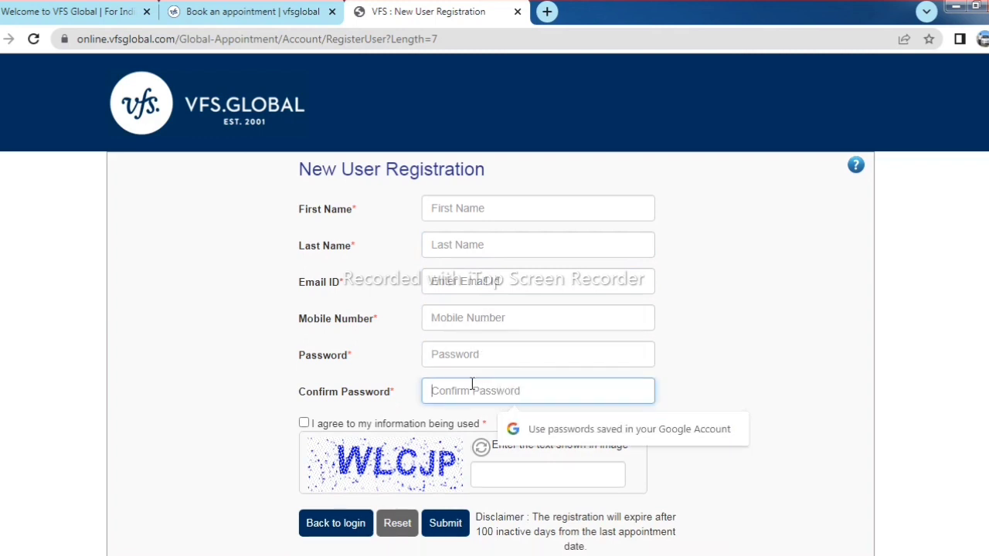
{"action": "left_click", "coordinate": [303, 423]}
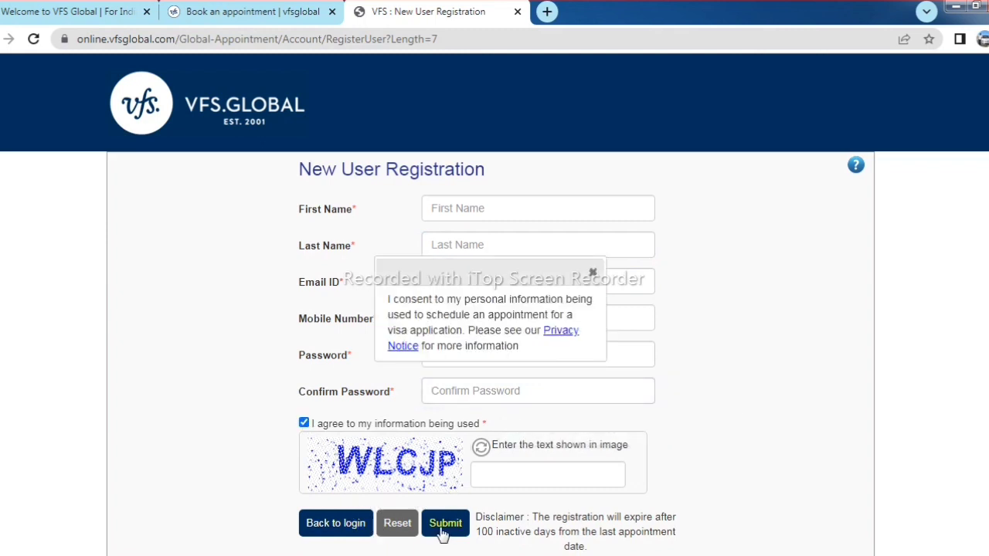
{"action": "left_click", "coordinate": [340, 525]}
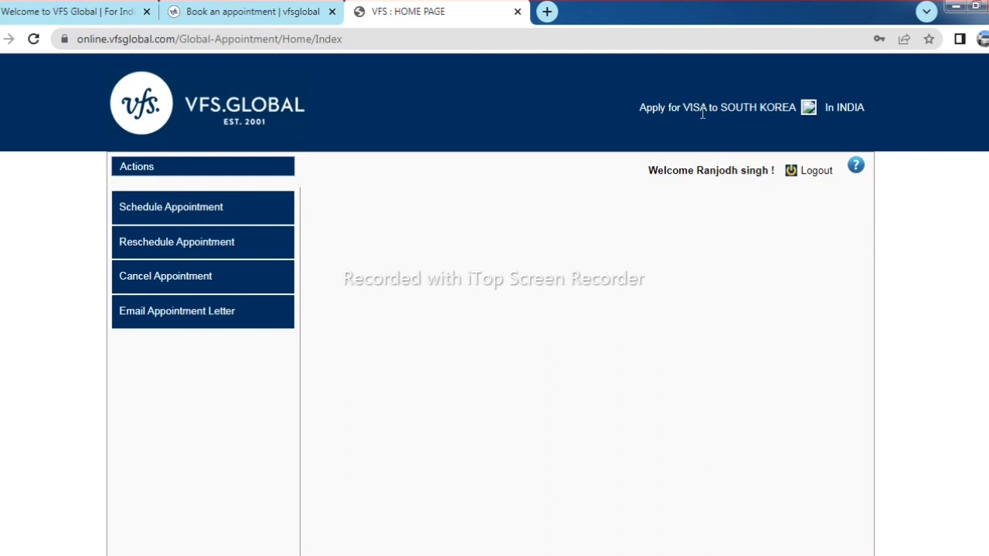
Start scheduling an appointment with South Korea as the visiting country and India as the residing country
{"action": "left_click_drag", "start_coordinate": [641, 109], "coordinate": [789, 110]}
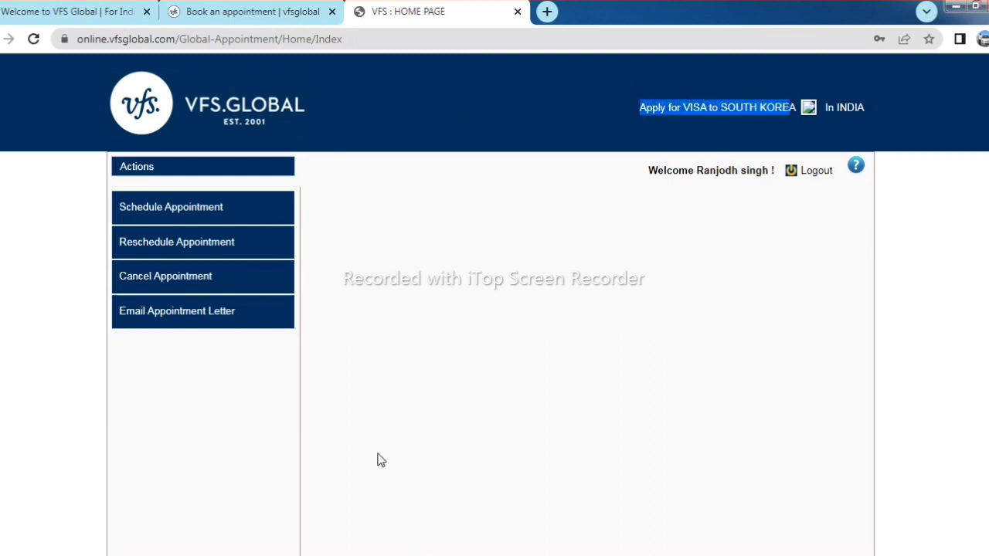
{"action": "left_click", "coordinate": [187, 215]}
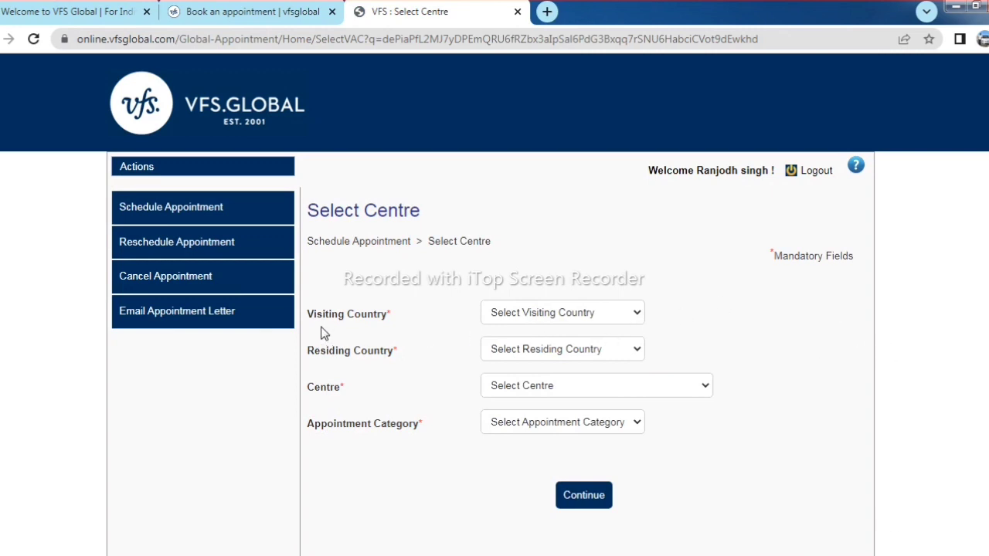
{"action": "left_click", "coordinate": [549, 316]}
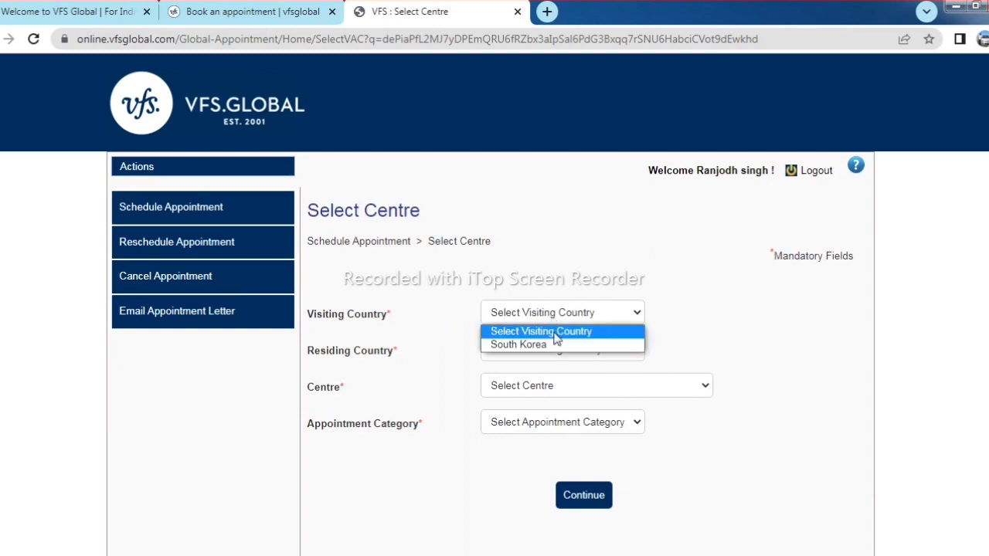
{"action": "left_click", "coordinate": [557, 352]}
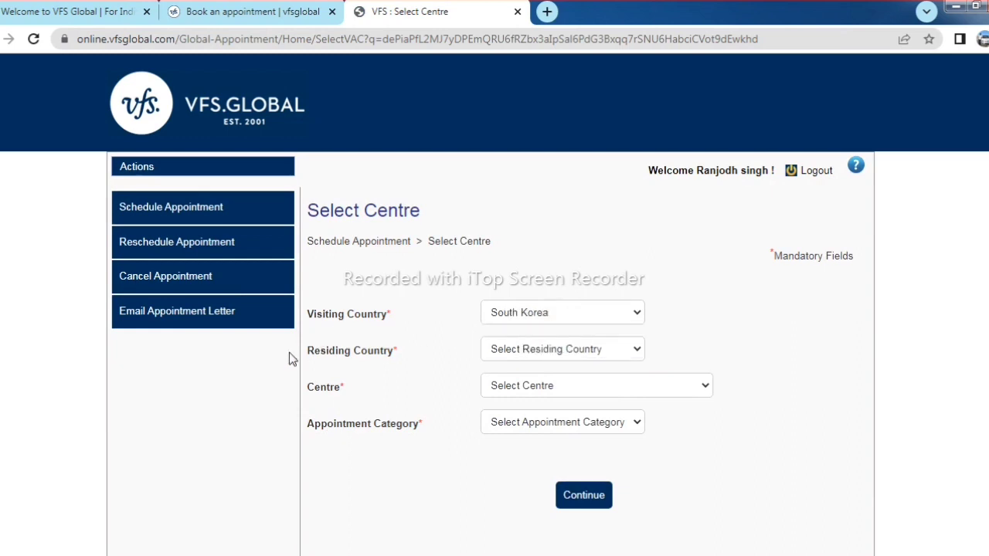
{"action": "left_click", "coordinate": [539, 352]}
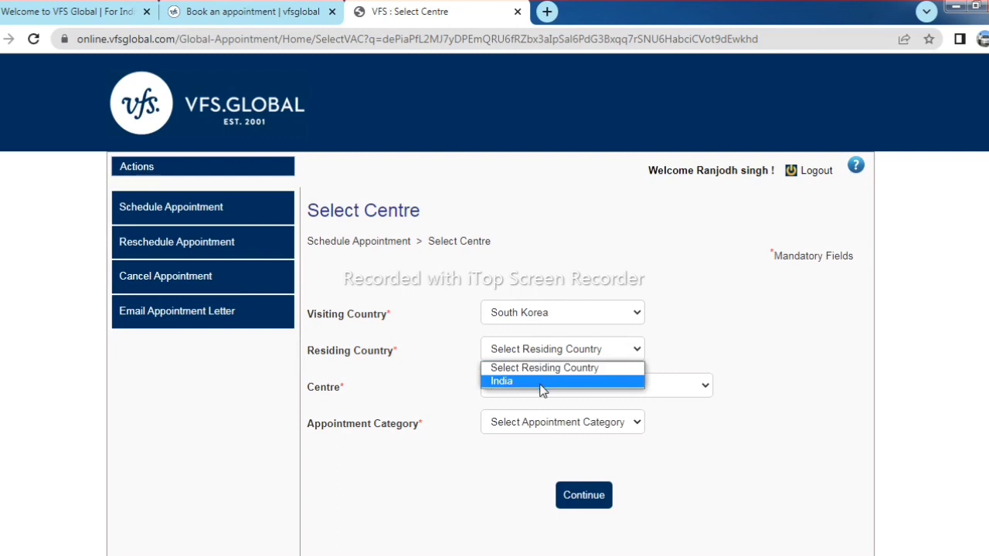
{"action": "left_click", "coordinate": [541, 381]}
Choose the South Korea Visa Application Center, Delhi, and set the appointment category to Short Term Visa
{"action": "left_click", "coordinate": [537, 388]}
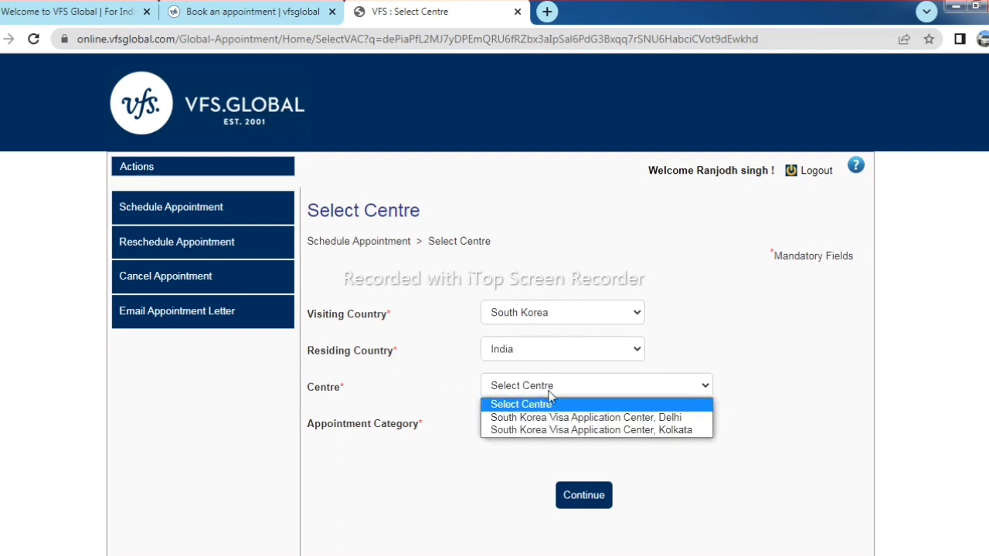
{"action": "left_click", "coordinate": [597, 421]}
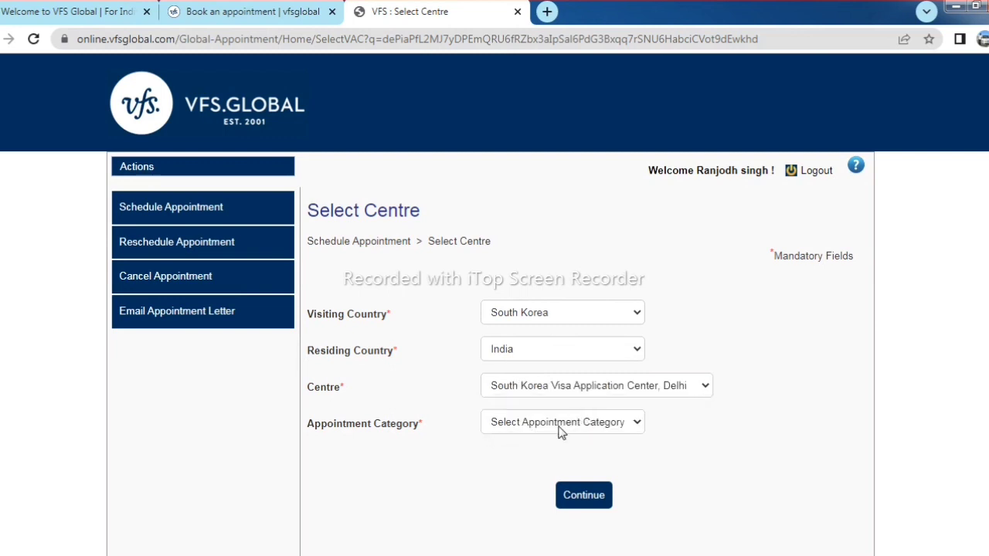
{"action": "left_click", "coordinate": [561, 425]}
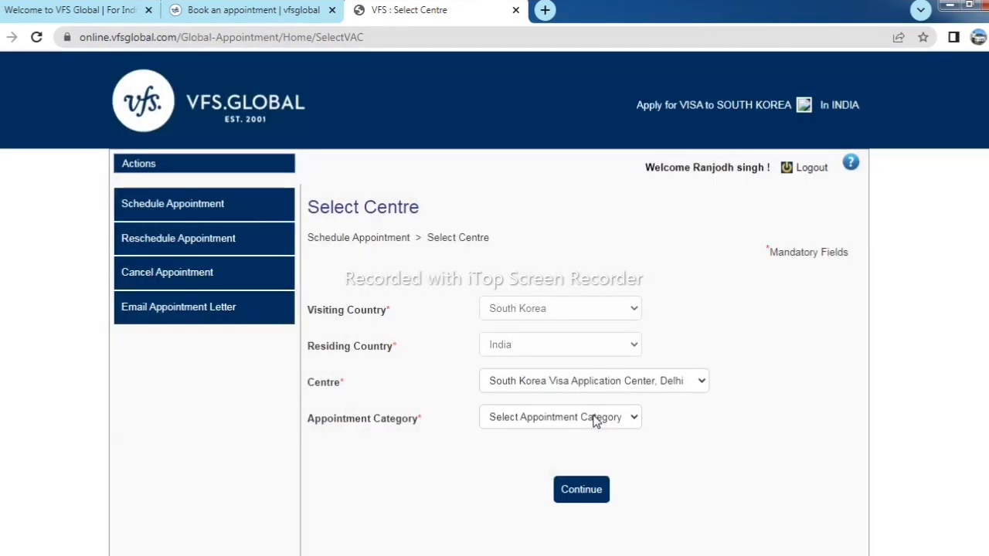
{"action": "left_click", "coordinate": [594, 418]}
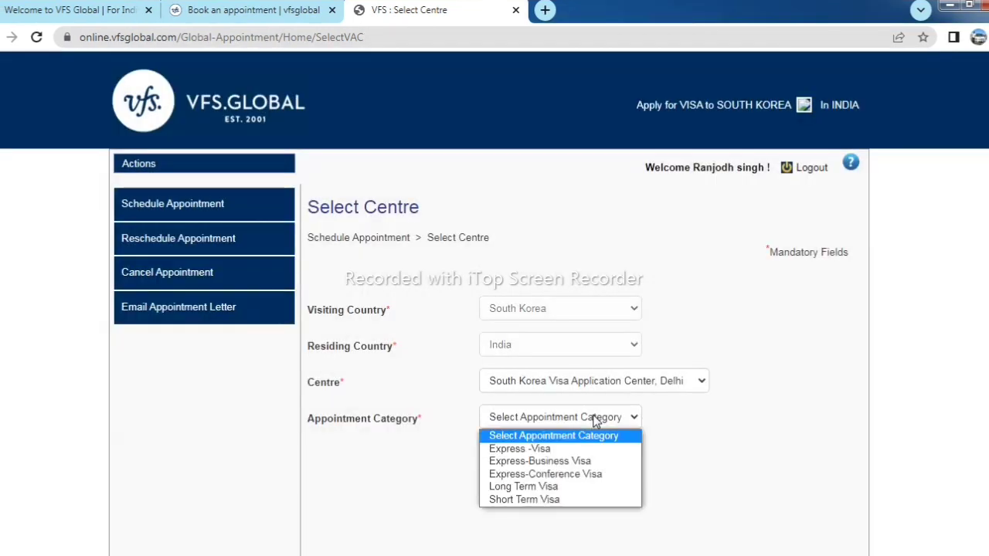
{"action": "key", "text": "Return"}
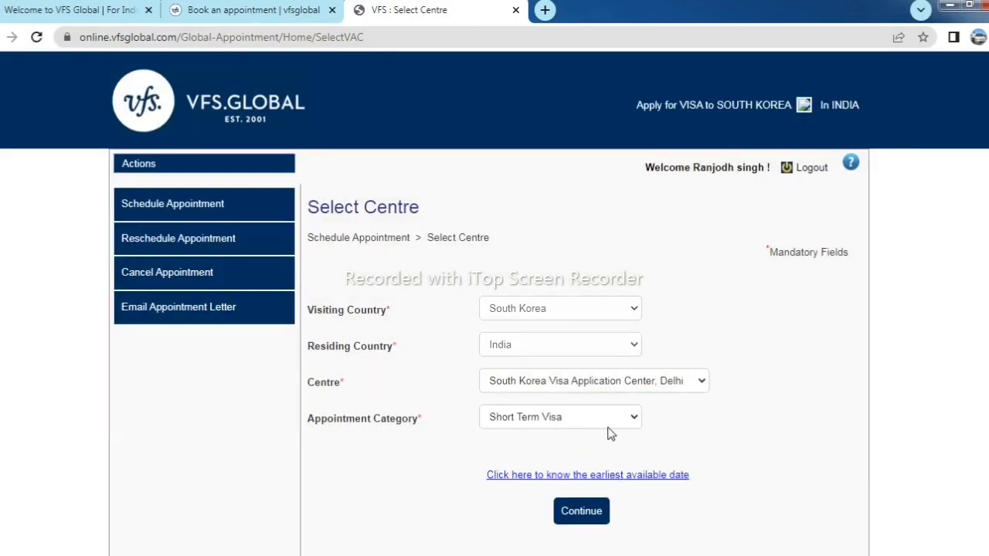
Check the earliest available appointment date for the chosen centre and category
{"action": "left_click", "coordinate": [581, 512]}
{"action": "mouse_move", "coordinate": [641, 475]}
{"action": "scroll", "coordinate": [639, 484], "scroll_direction": "down", "scroll_amount": 1}
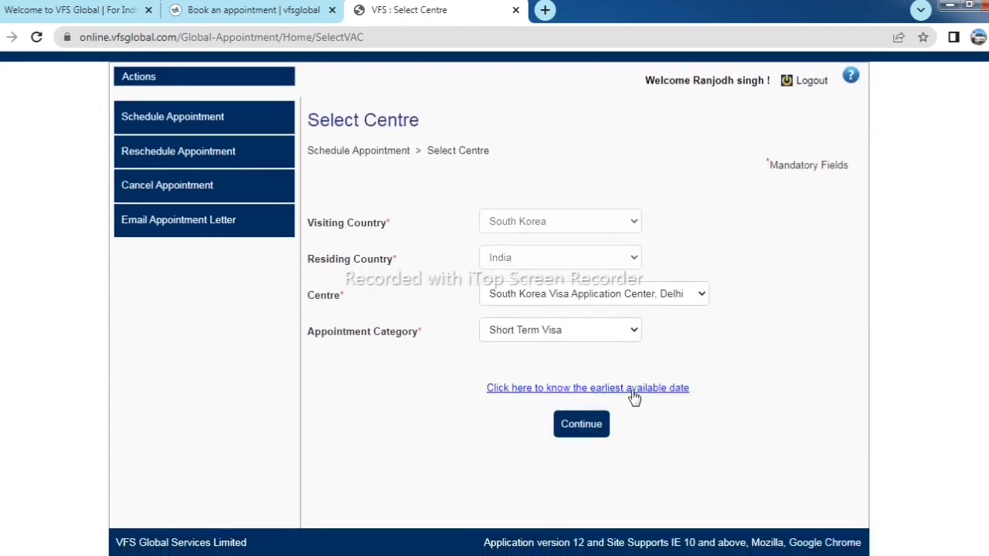
{"action": "mouse_move", "coordinate": [649, 400]}
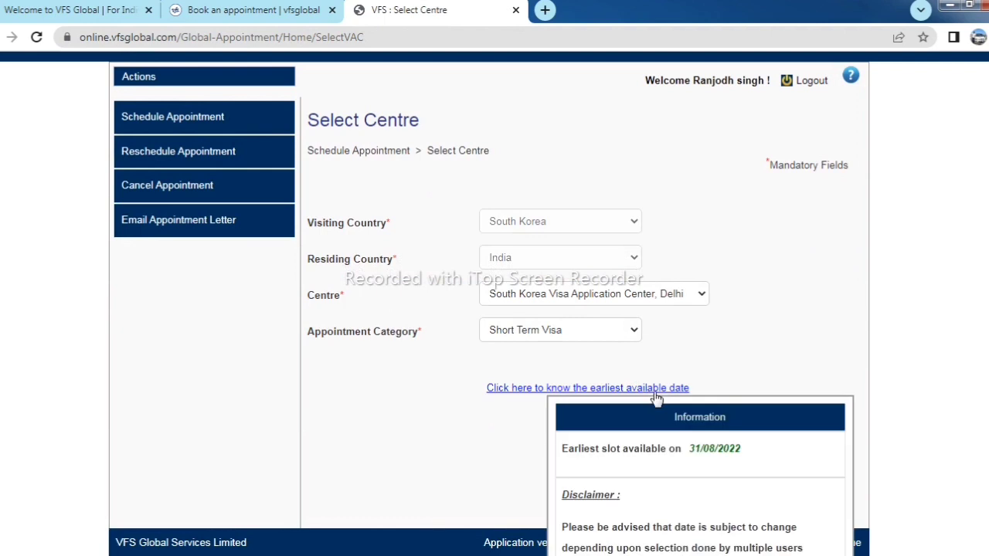
Continue from the centre selection through the customer list to the appointment booking calendar
{"action": "left_click", "coordinate": [586, 427]}
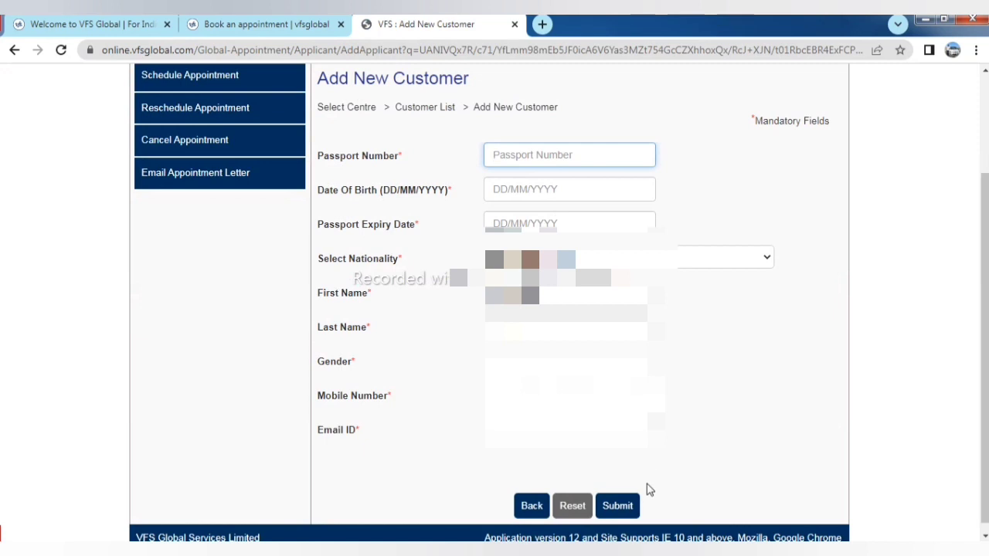
{"action": "key", "text": "alt+Left"}
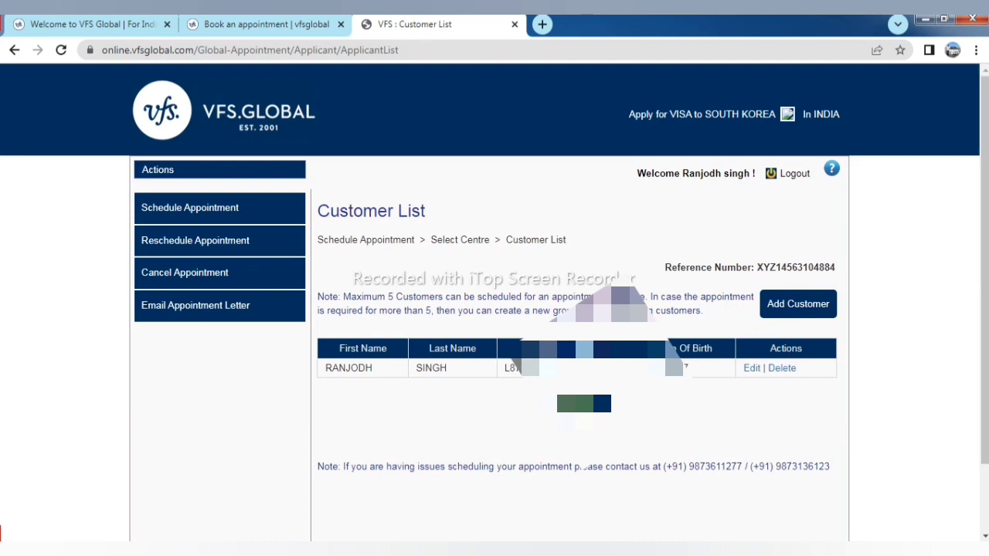
{"action": "left_click", "coordinate": [583, 403]}
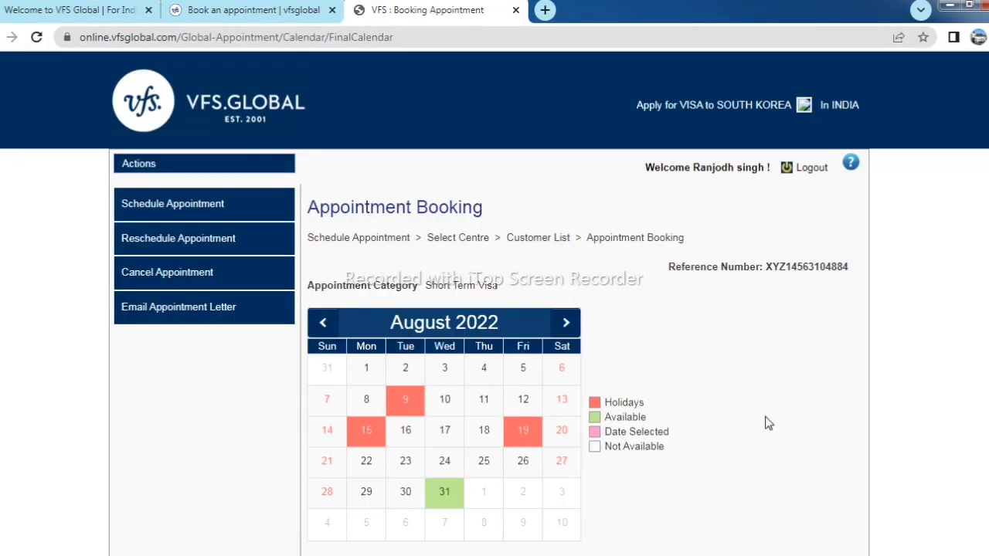
Book 31 August 2022 with the 9:15-9:30 time range and confirm the submission
{"action": "scroll", "coordinate": [670, 388], "scroll_direction": "down", "scroll_amount": 1}
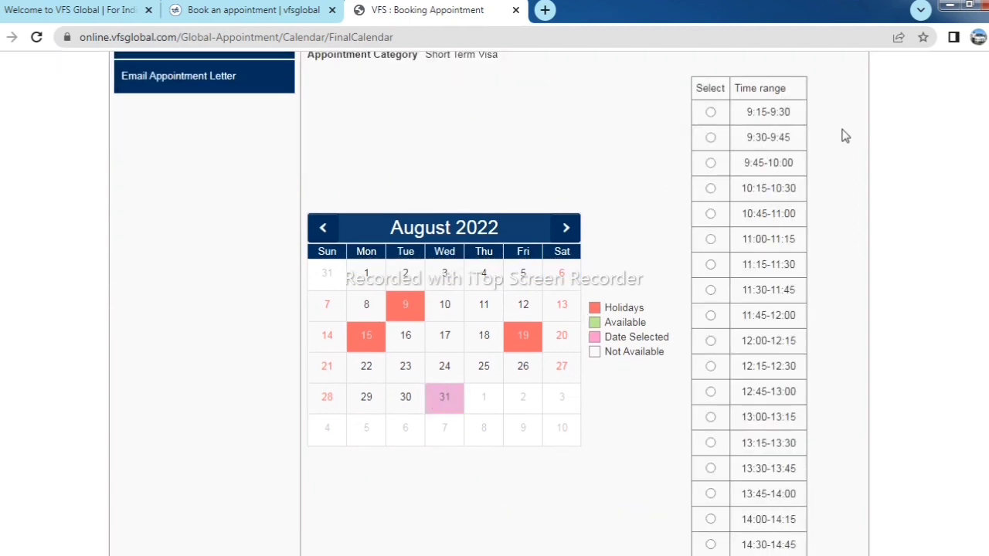
{"action": "scroll", "coordinate": [751, 110], "scroll_direction": "down", "scroll_amount": 2}
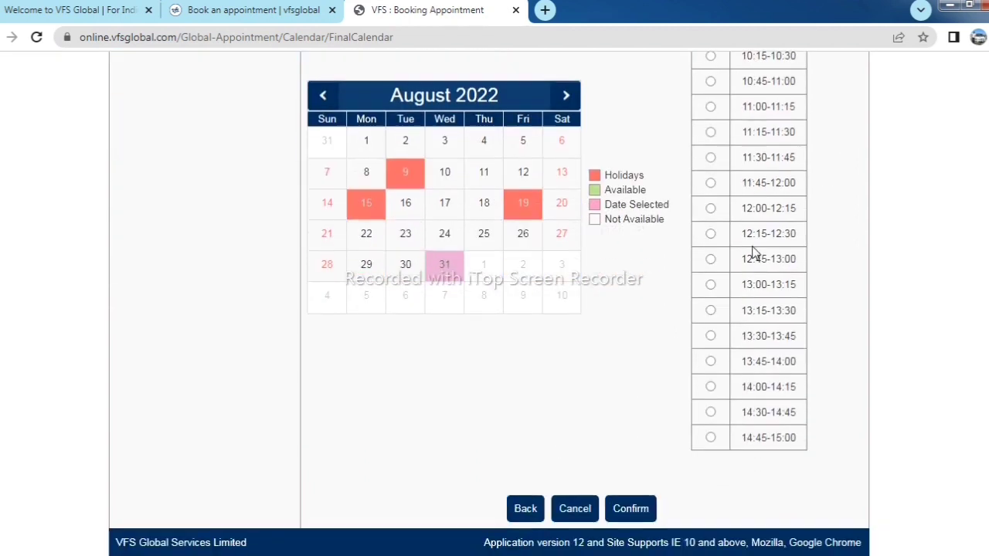
{"action": "scroll", "coordinate": [746, 406], "scroll_direction": "up", "scroll_amount": 2}
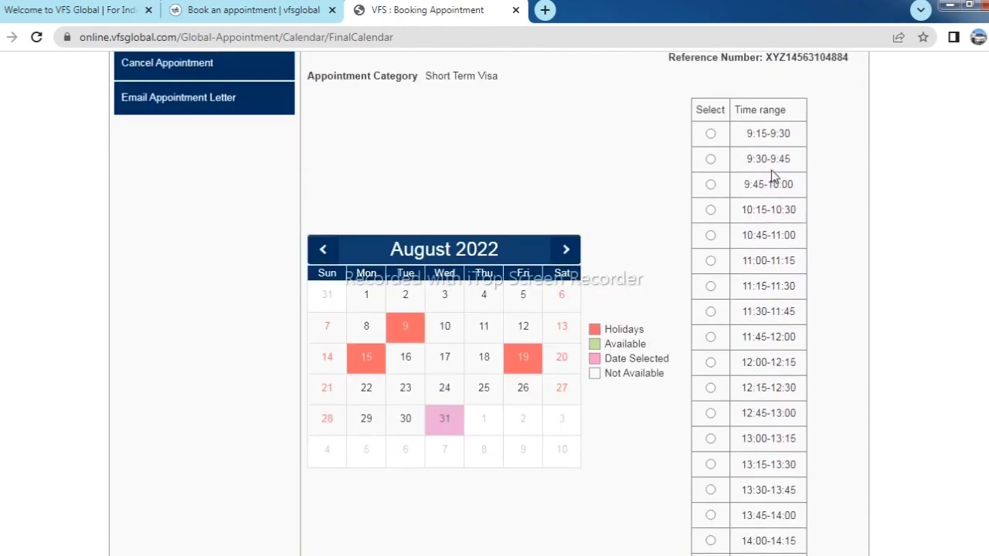
{"action": "left_click", "coordinate": [711, 134]}
{"action": "scroll", "coordinate": [806, 247], "scroll_direction": "down", "scroll_amount": 2}
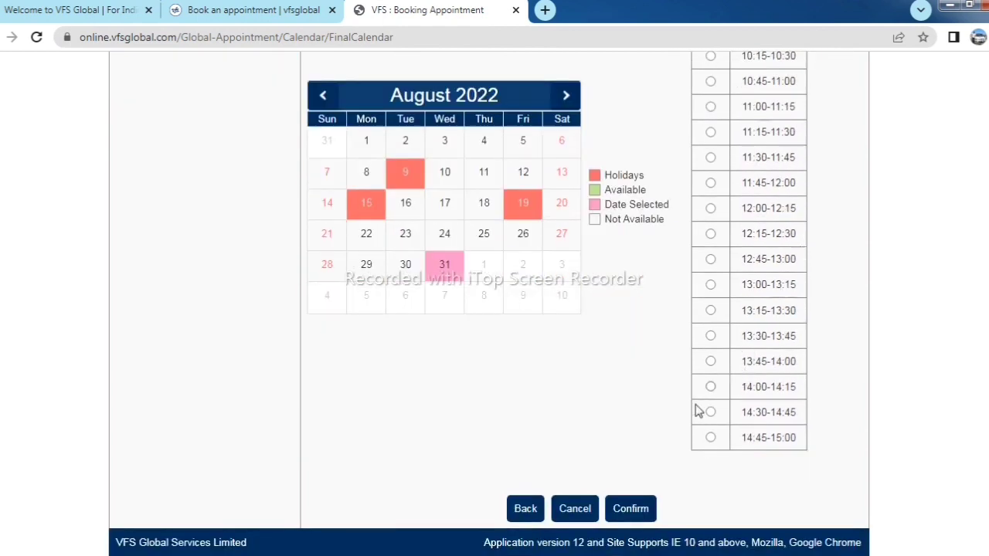
{"action": "left_click", "coordinate": [640, 511]}
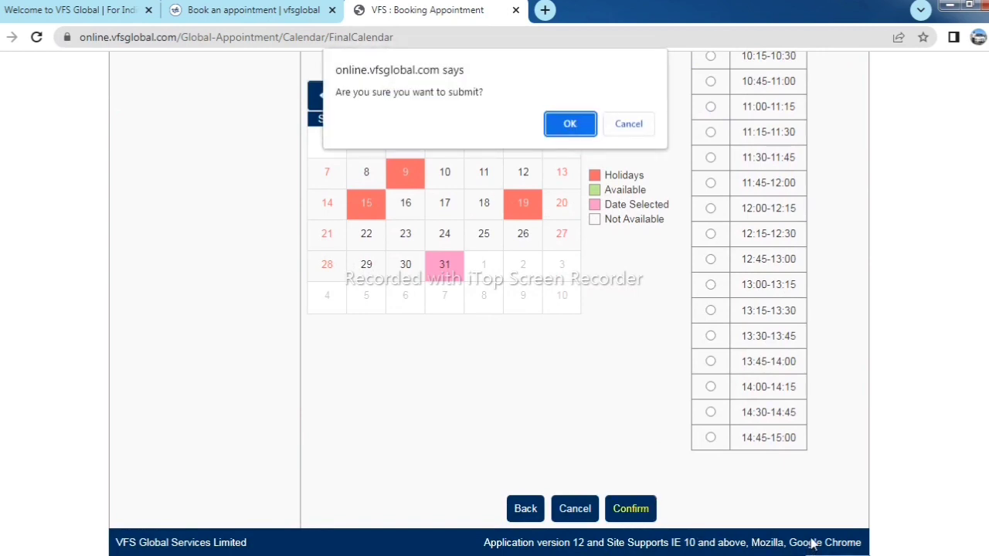
{"action": "key", "text": "Return"}
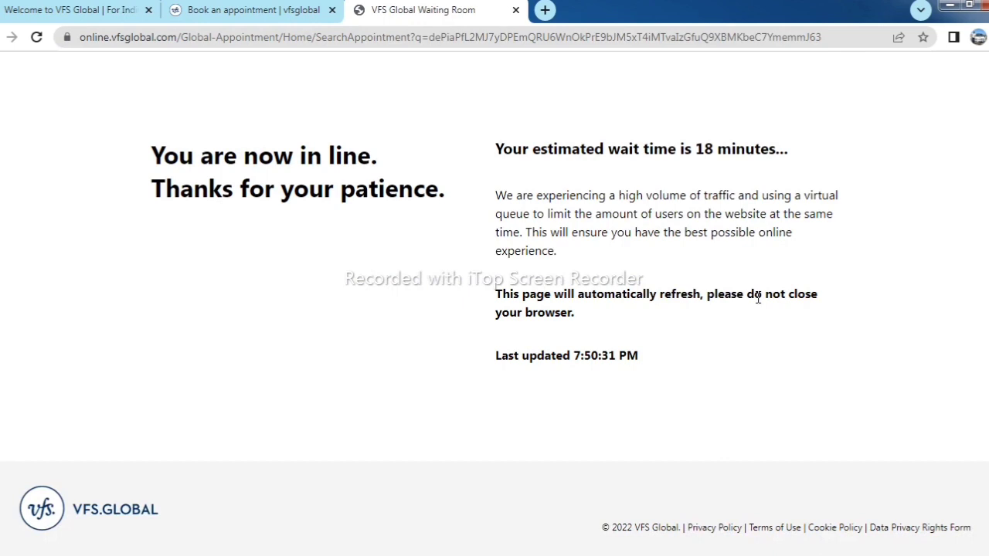